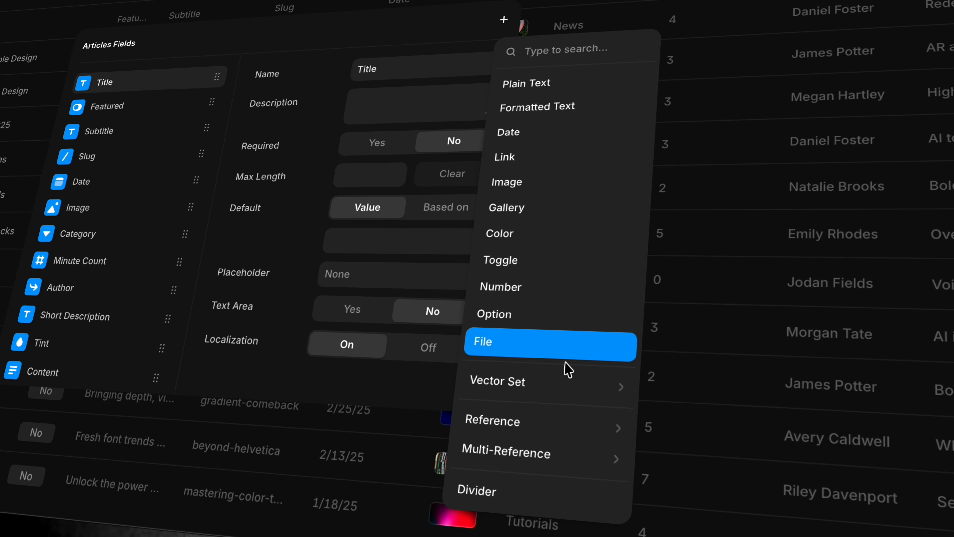
mouse_move(564, 381)
mouse_move(691, 396)
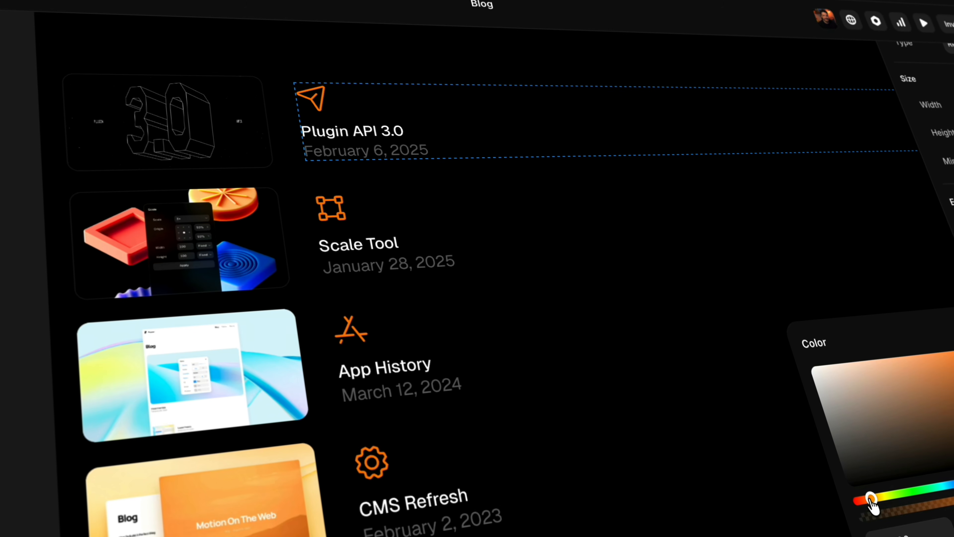
drag(869, 498, 952, 500)
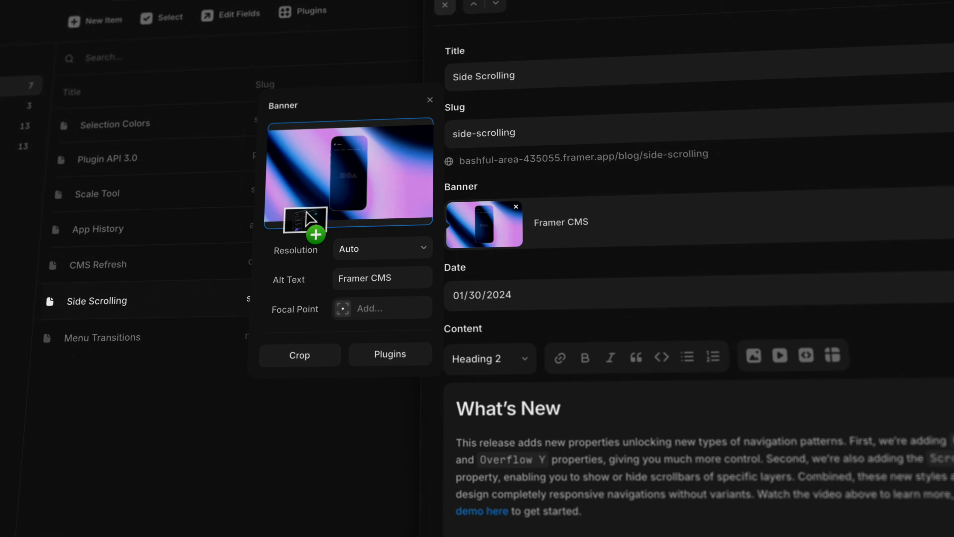
drag(310, 217, 340, 191)
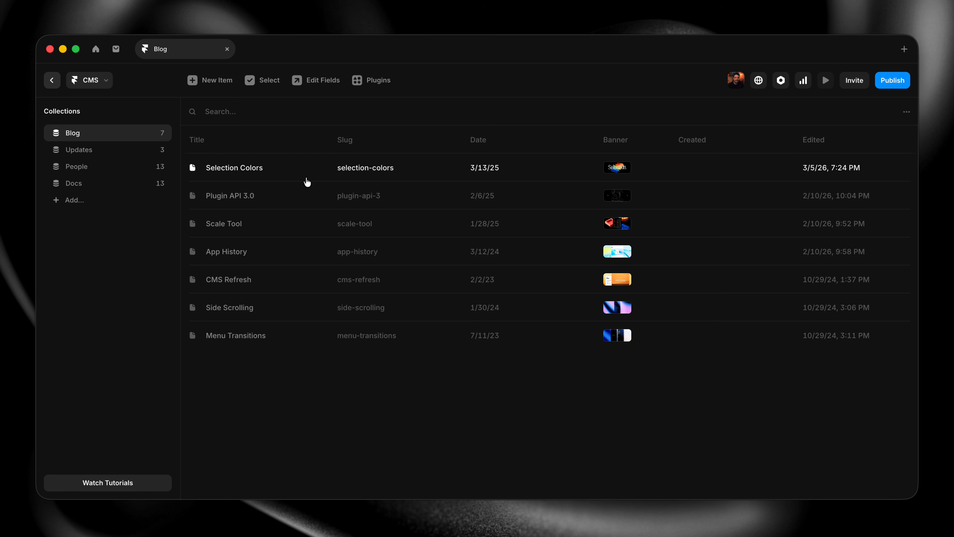
- Add a Vector Set field to the Blog collection, using the project's Vex set
click(317, 82)
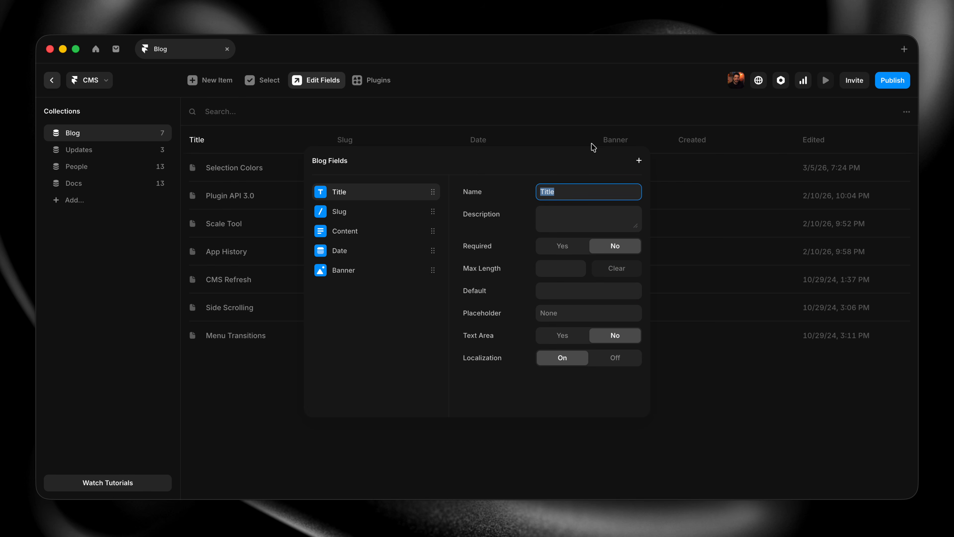
click(639, 161)
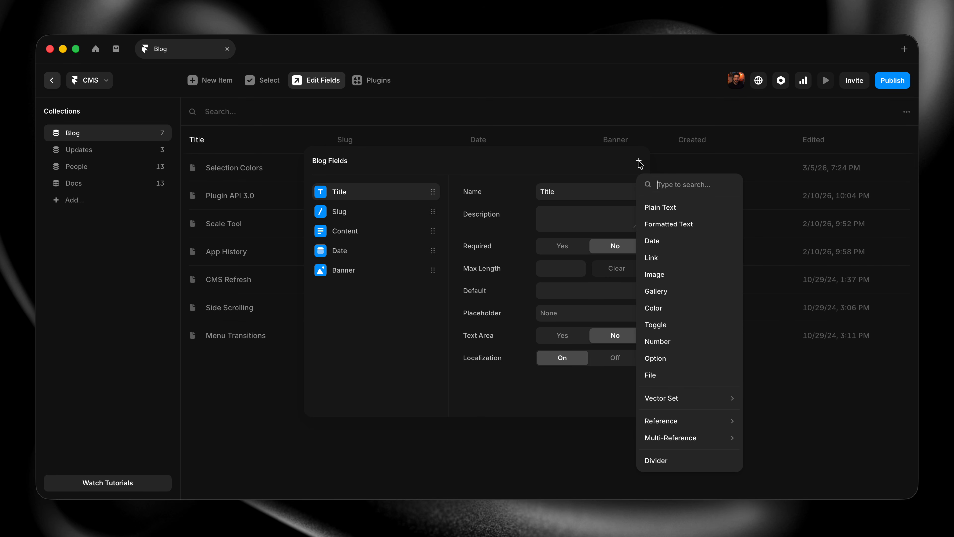
mouse_move(658, 395)
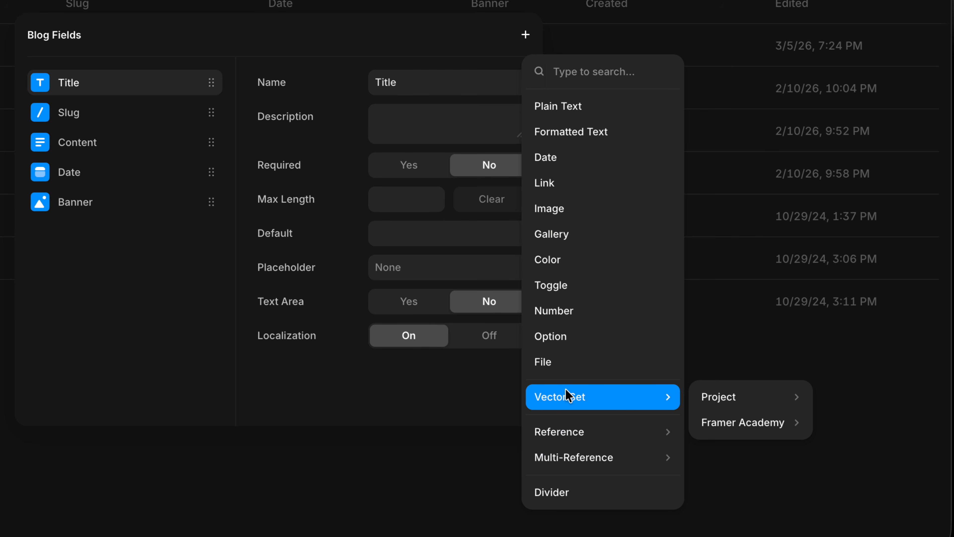
mouse_move(727, 398)
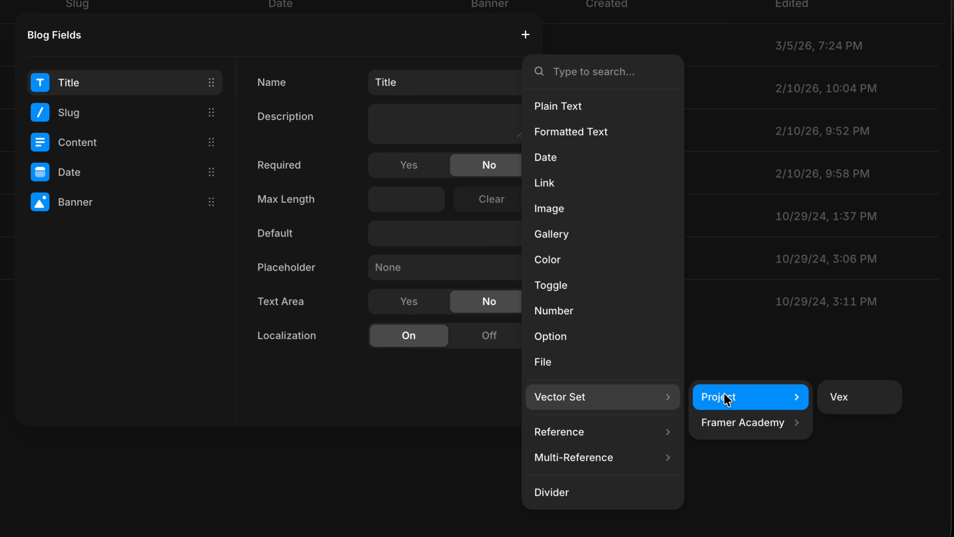
click(873, 403)
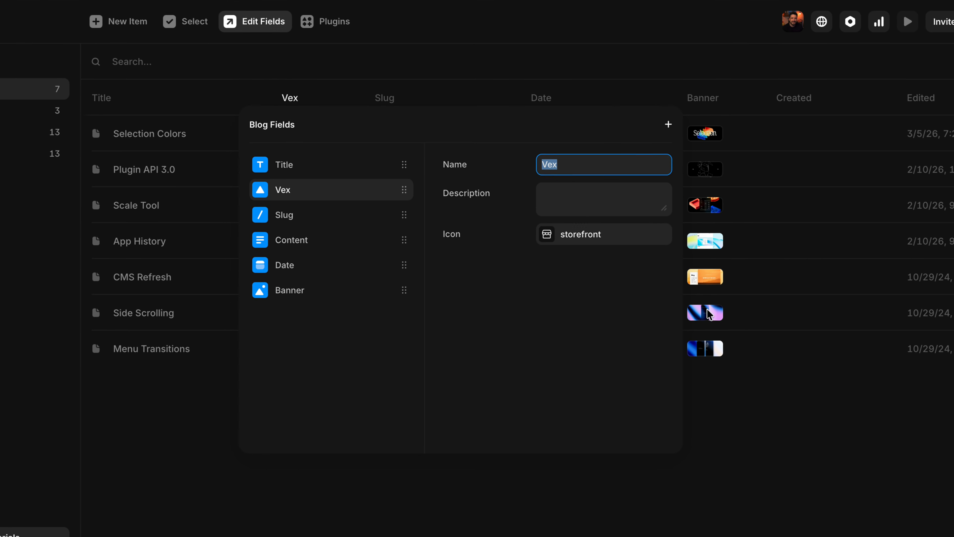
- Browse the icons available as the Vex field's default, and close the Blog field settings
click(615, 244)
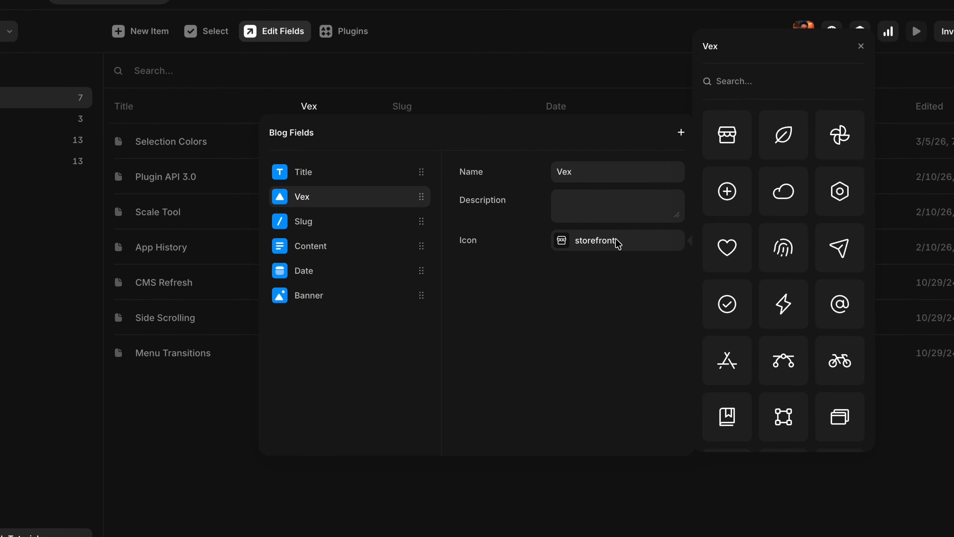
scroll(741, 248, down, 8)
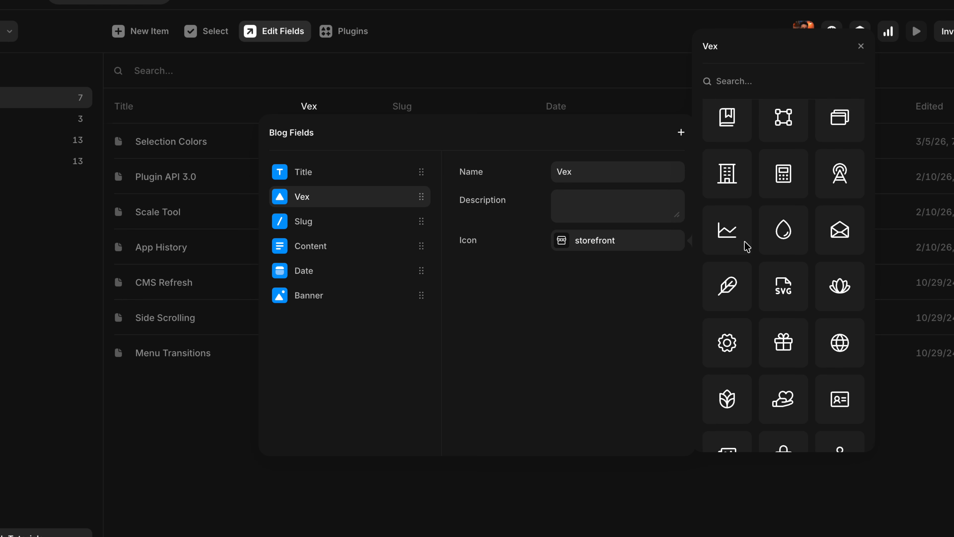
scroll(746, 247, up, 7)
scroll(747, 247, up, 2)
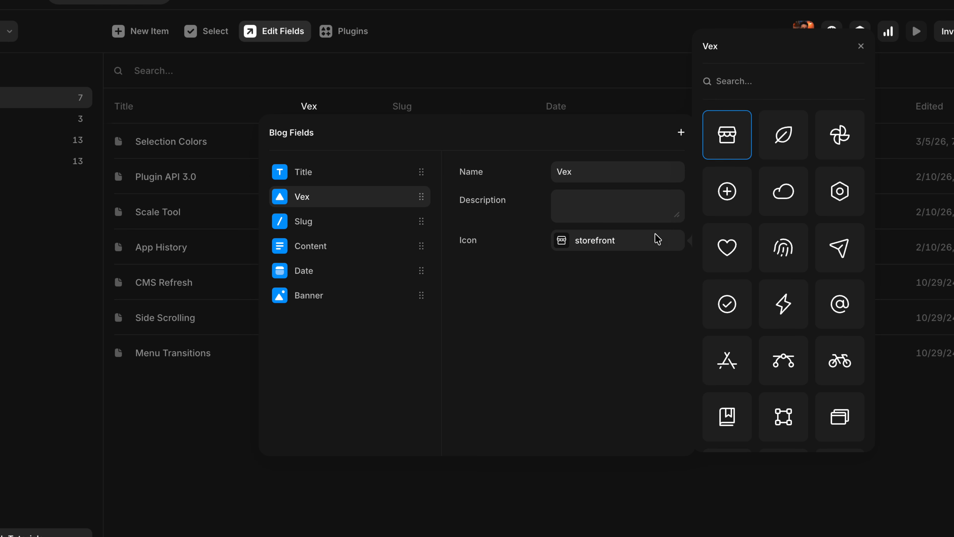
click(617, 294)
click(736, 389)
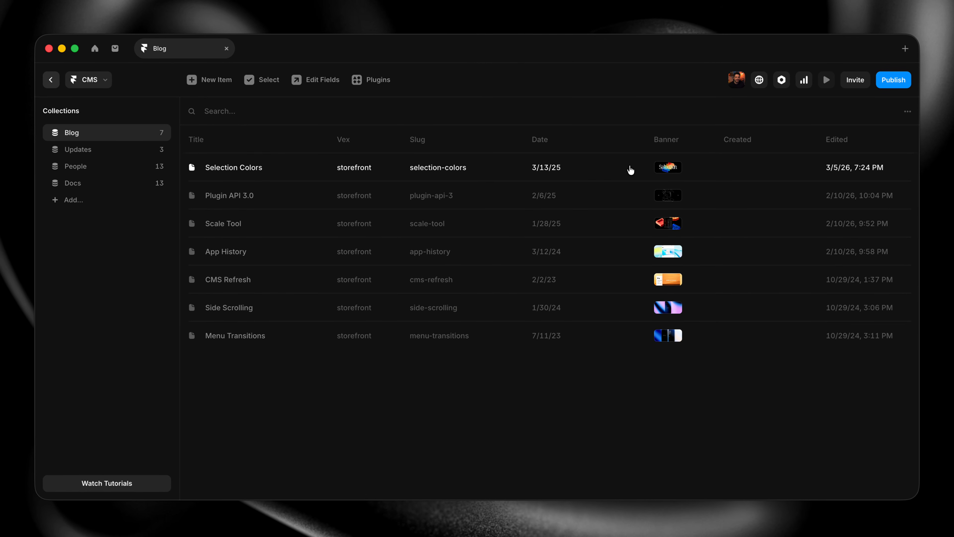
- Set the Vex icon of the Selection Colors blog item to lotus
click(630, 170)
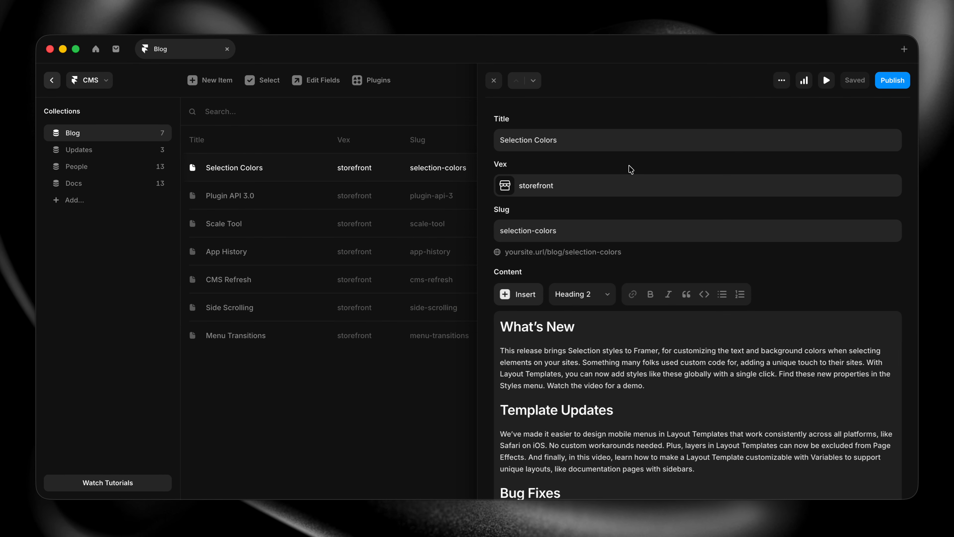
click(601, 190)
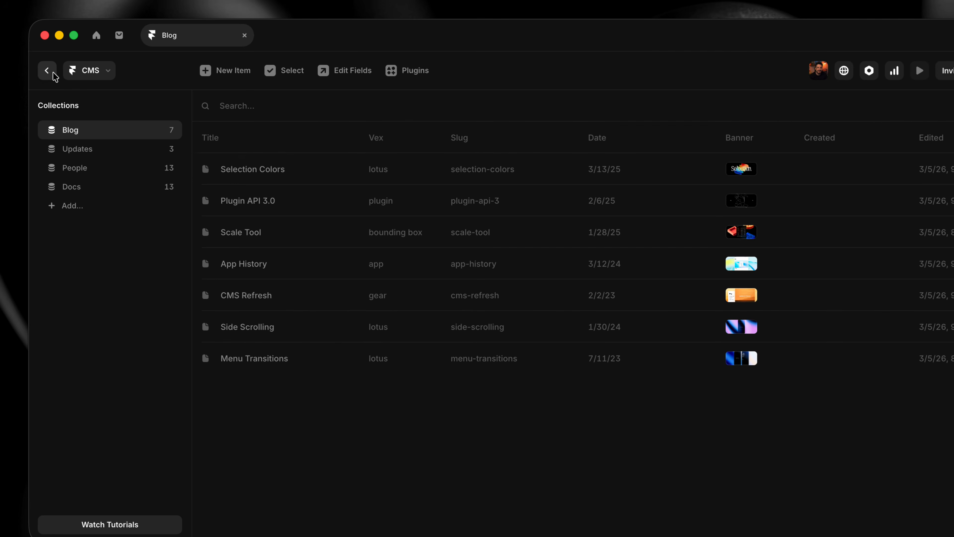
- Return to the canvas, place the project's Vex vector set above the Plugin API 3.0 title, and check its place within the Posts row layer
click(52, 73)
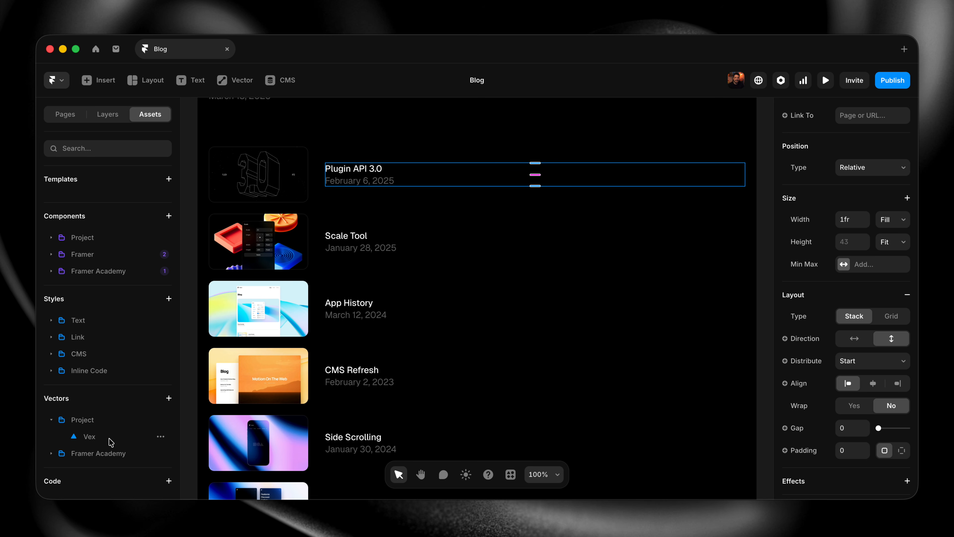
drag(111, 442, 335, 161)
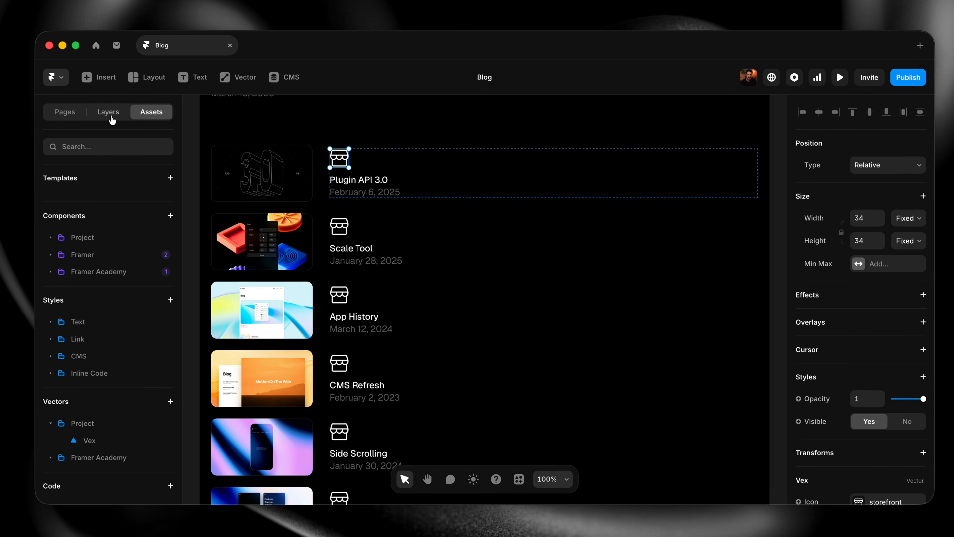
click(109, 112)
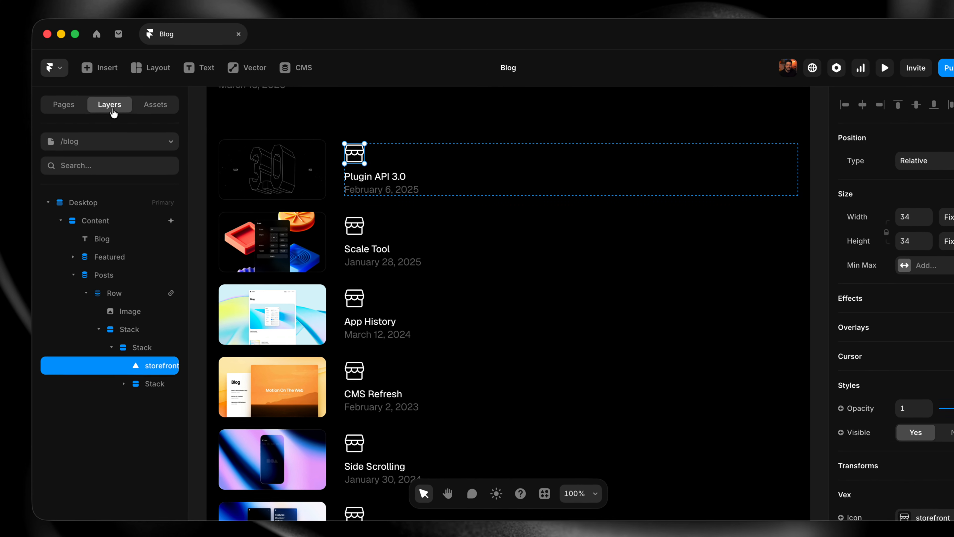
click(181, 319)
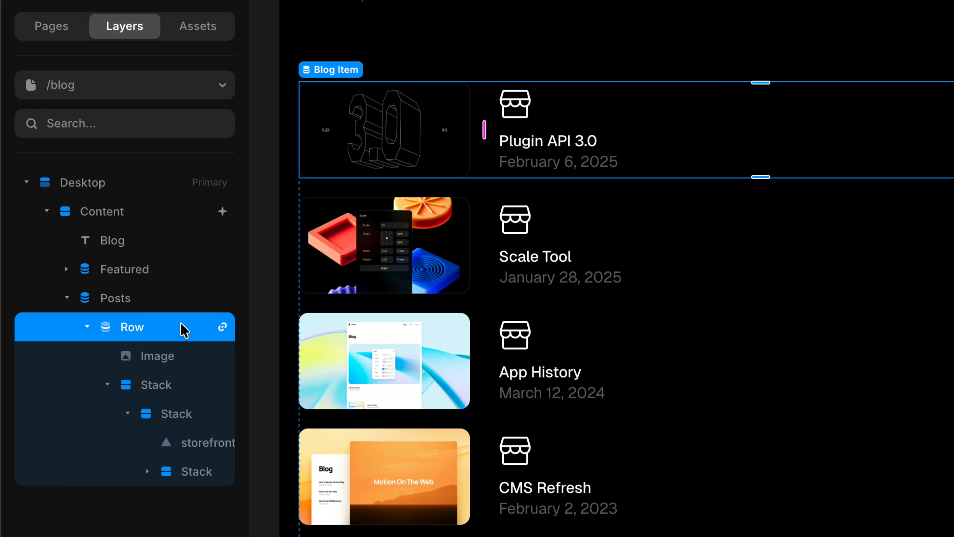
- Bind the storefront vector's Icon property to the collection's Vex field
click(200, 444)
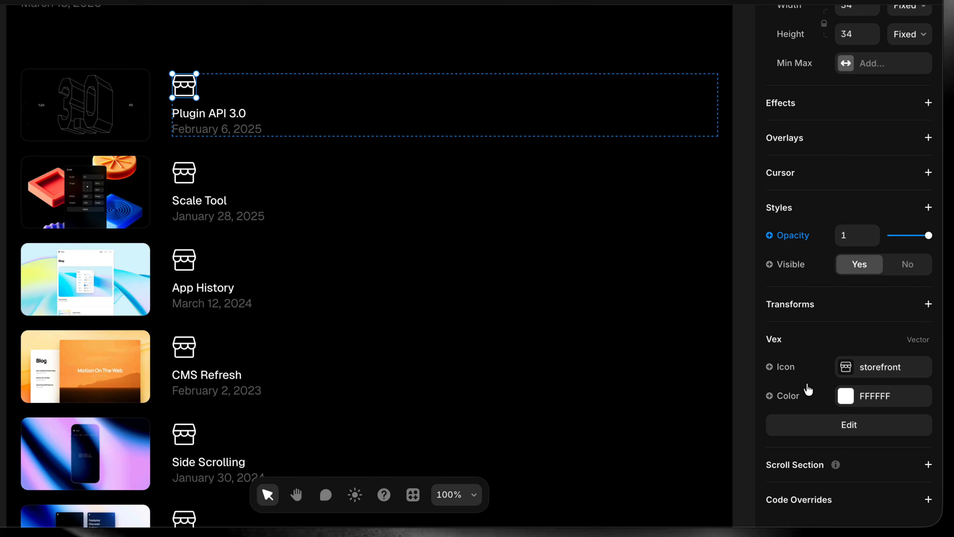
click(788, 373)
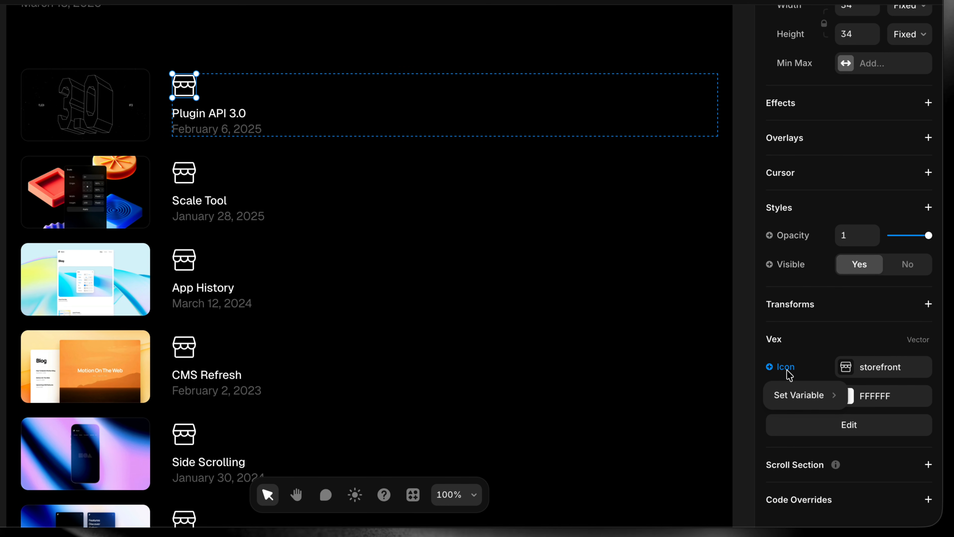
mouse_move(796, 395)
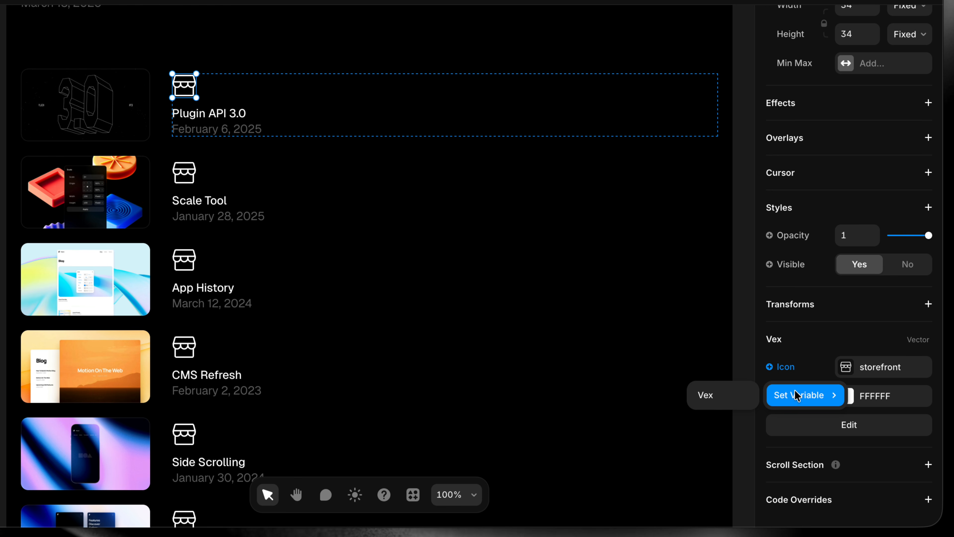
click(715, 398)
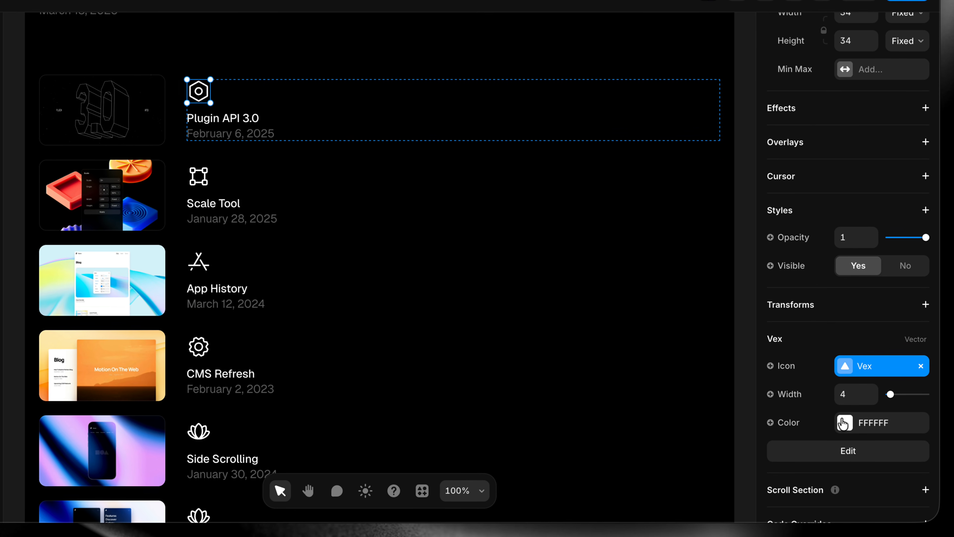
- Set the color of the vector icon in the Posts list to red, FF0000
click(842, 422)
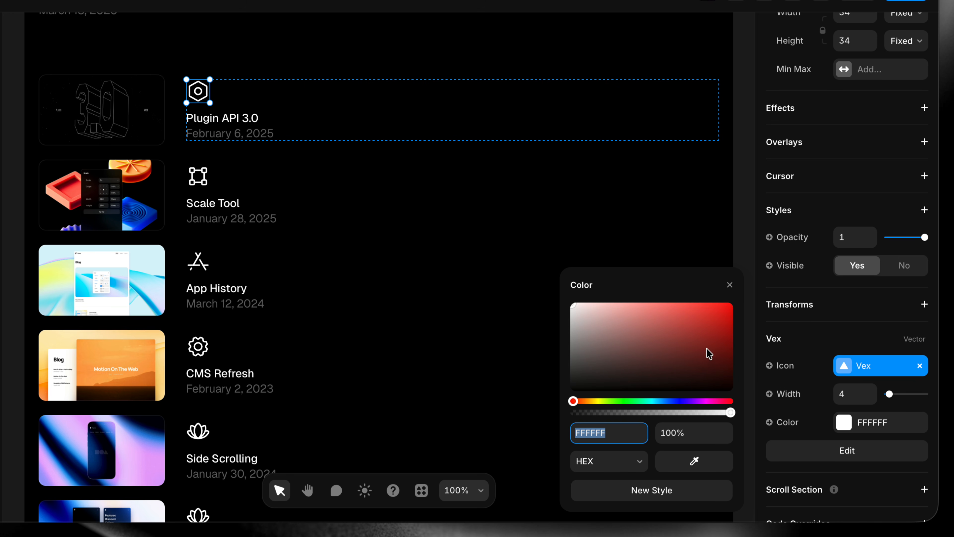
drag(706, 352, 729, 307)
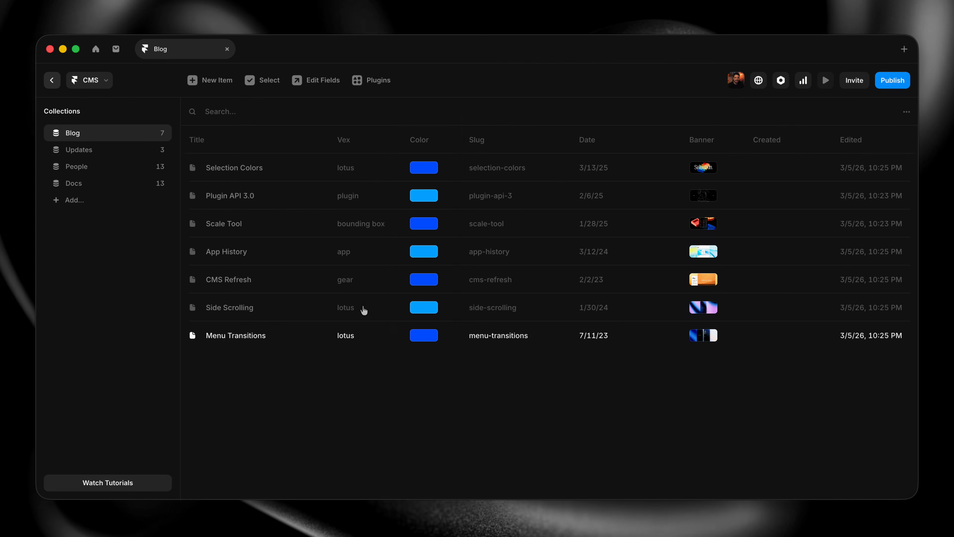
- Return to the canvas and bind the storefront vector's Color property to the Blog collection's Color field
click(53, 80)
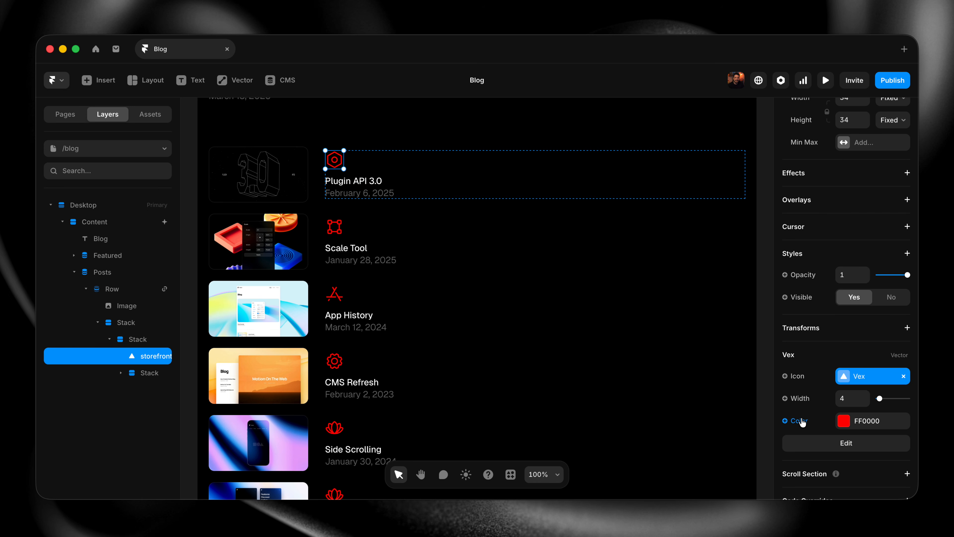
click(802, 421)
mouse_move(826, 392)
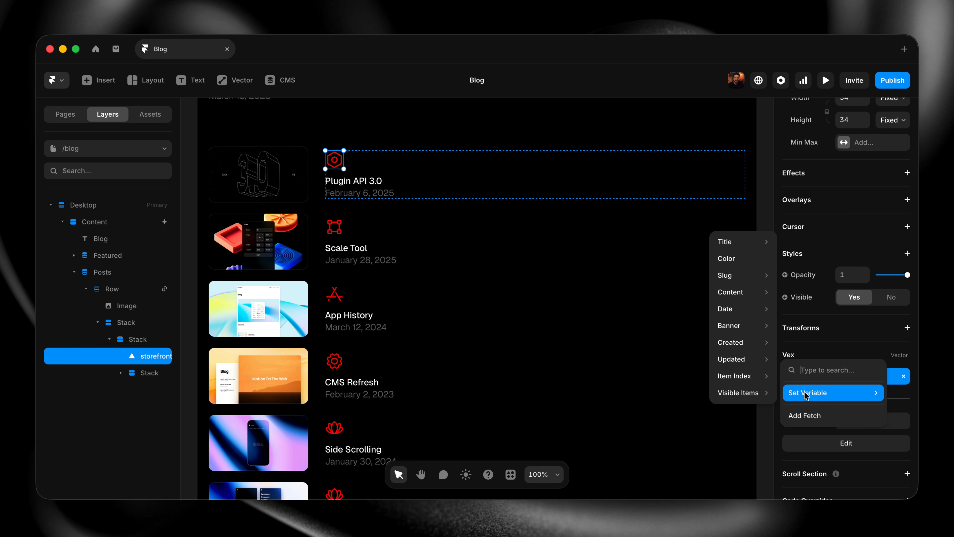
click(744, 262)
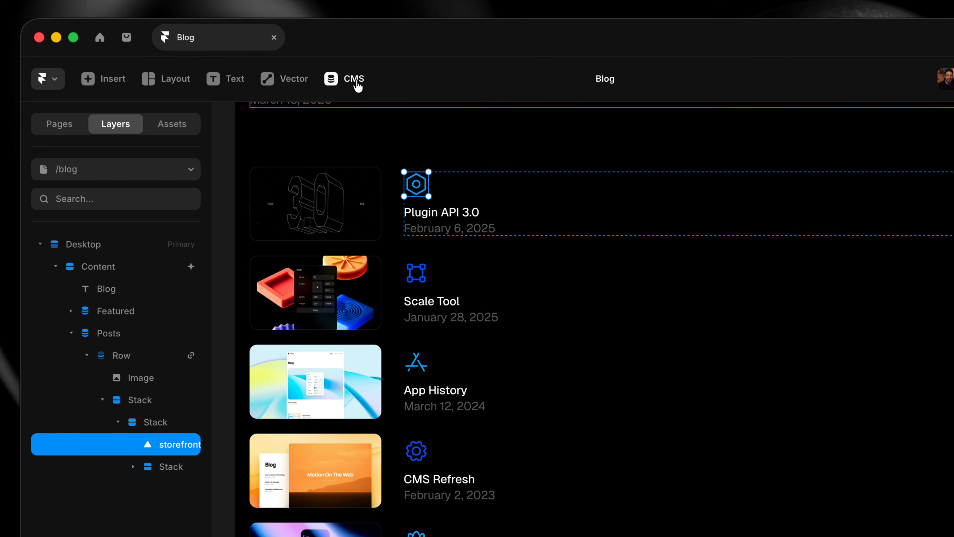
- Change the Vex icon of the Plugin API 3.0 blog item to paper_plane_tilt, and return to the page canvas
click(304, 80)
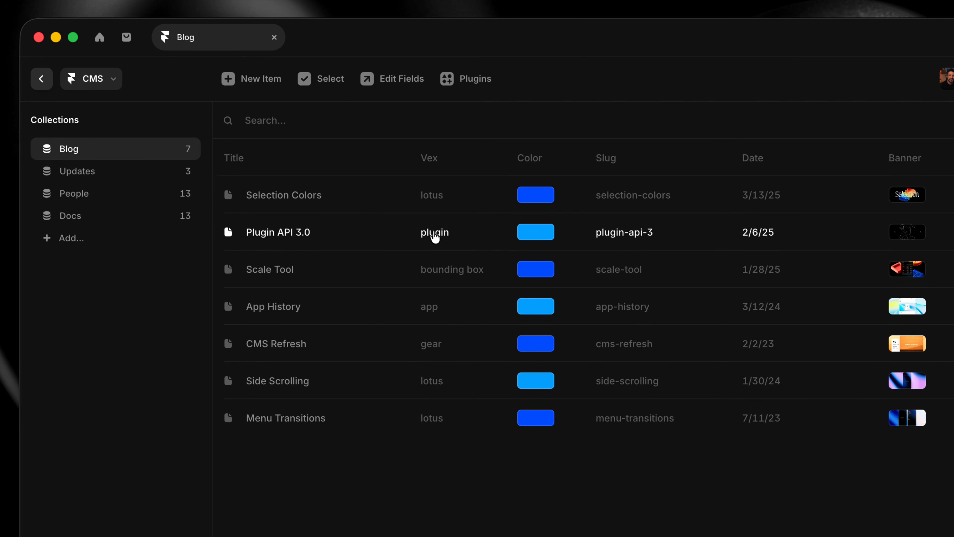
click(435, 236)
click(638, 218)
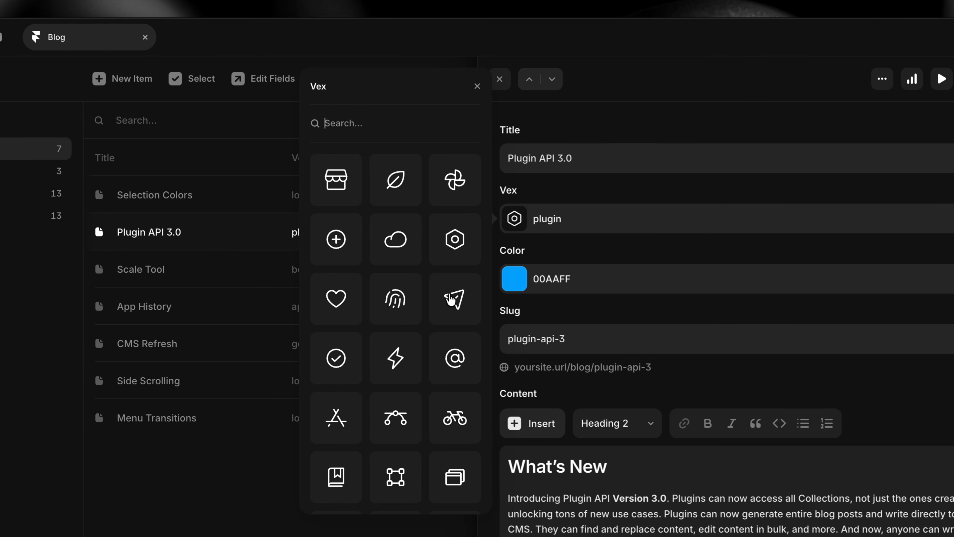
click(451, 299)
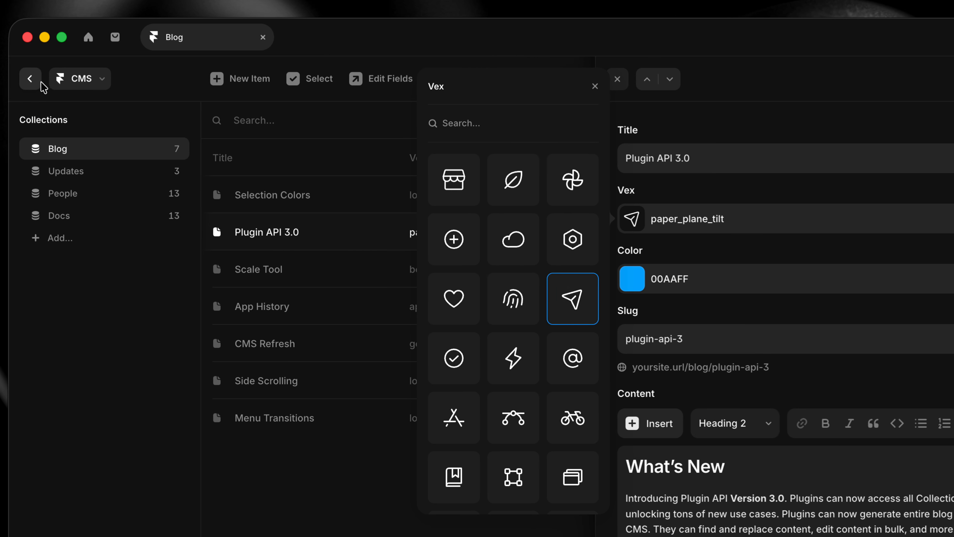
click(32, 79)
click(32, 79)
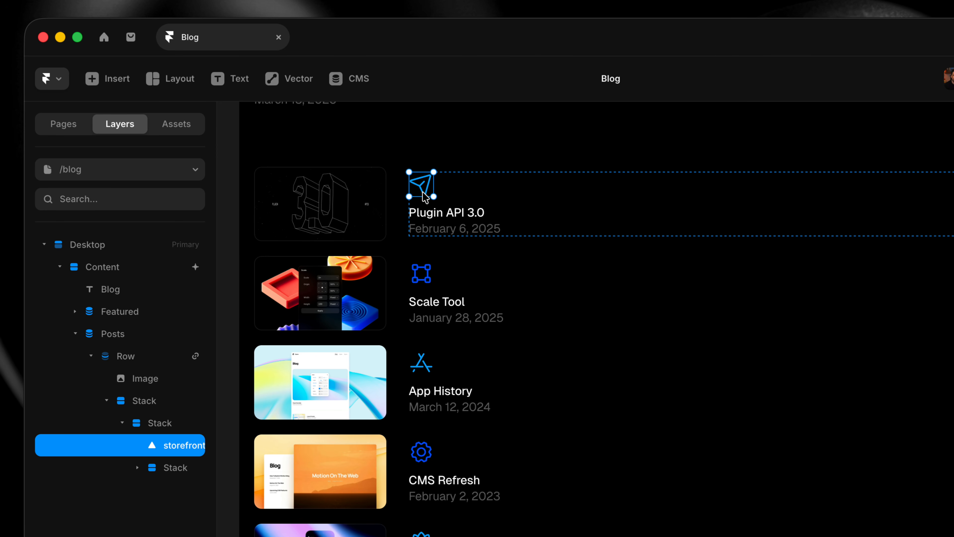